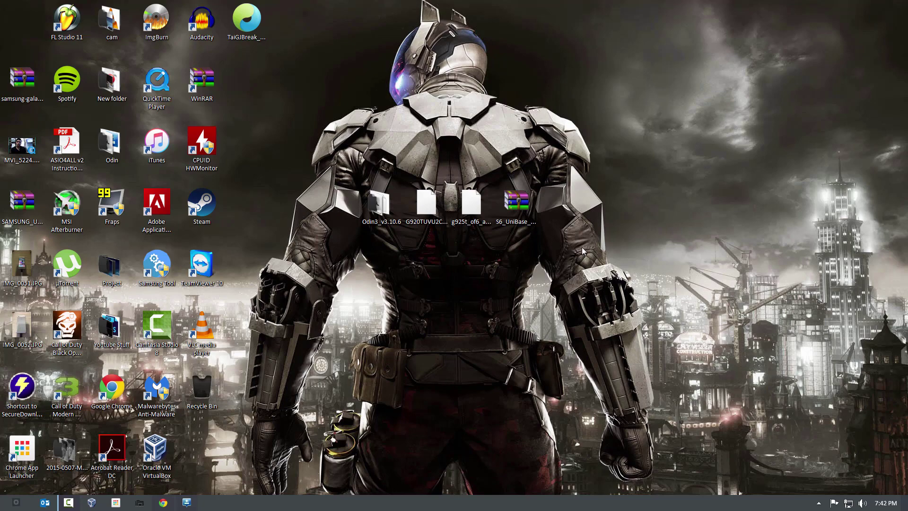
Step: Move the G920 stock firmware file left of the Odin3_v3.10.6 folder
click(427, 206)
drag(427, 206, 337, 266)
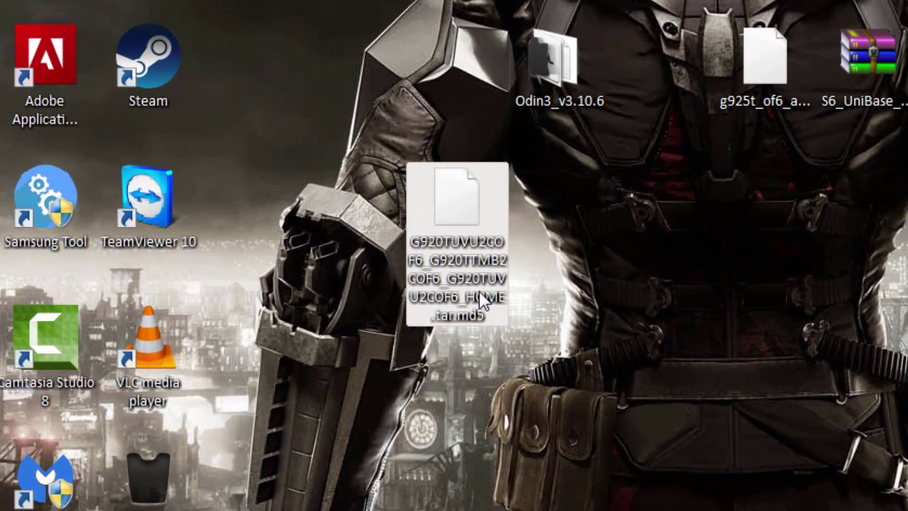
drag(549, 90, 651, 90)
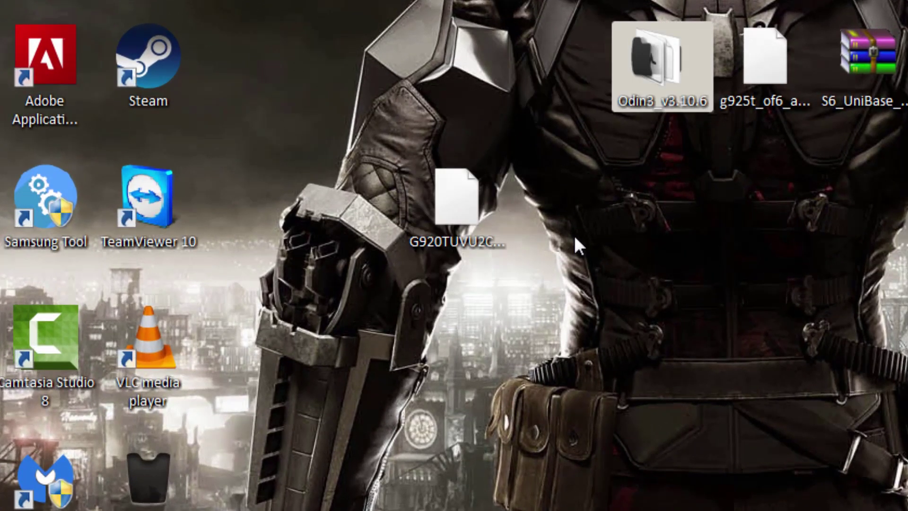
click(472, 237)
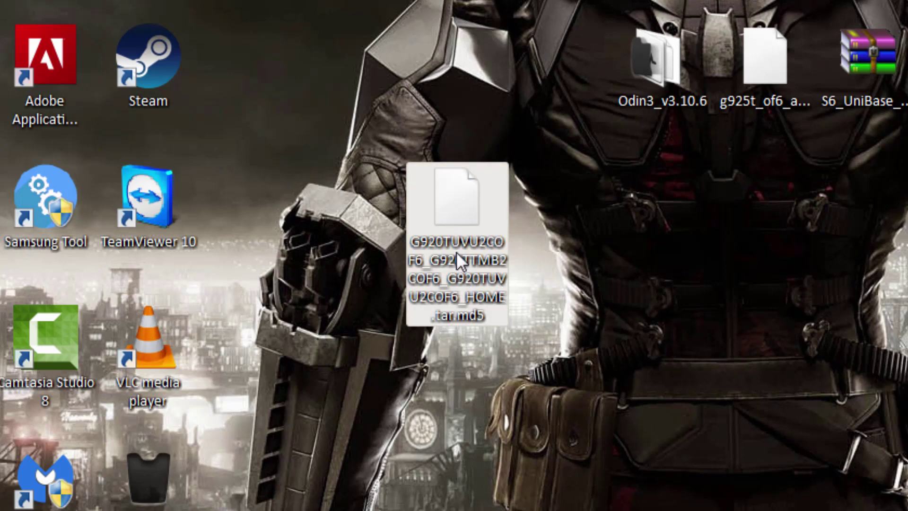
drag(461, 234, 456, 94)
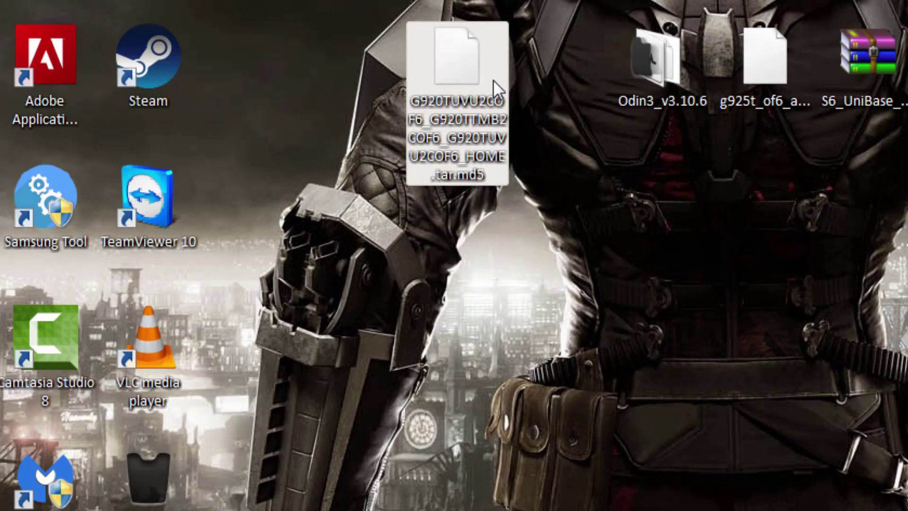
Step: Show the Odin3 folder, the TWRP recovery file and the 23.8 MB S6_UniBase_COF8.tar archive
click(629, 95)
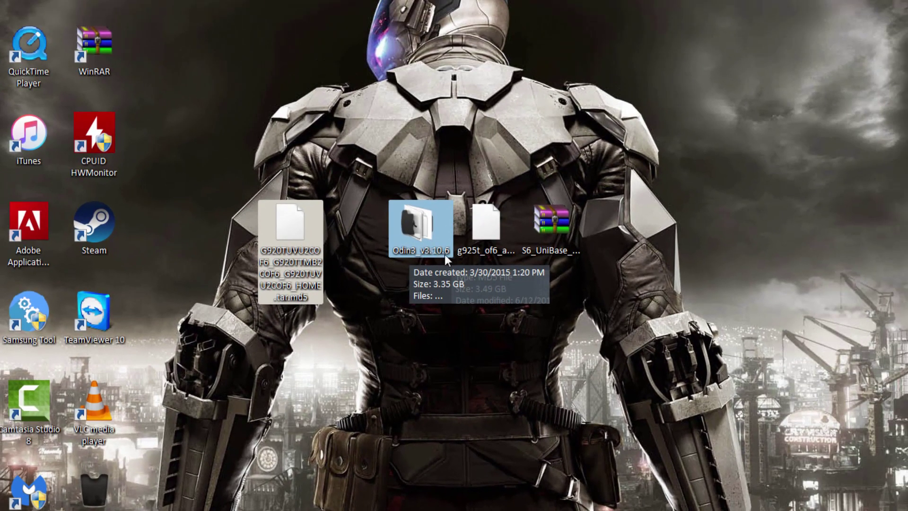
click(473, 251)
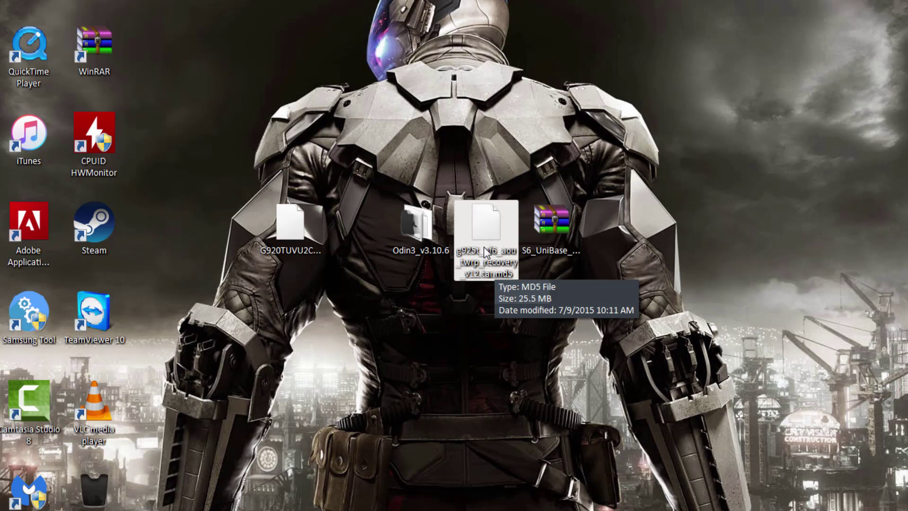
click(545, 237)
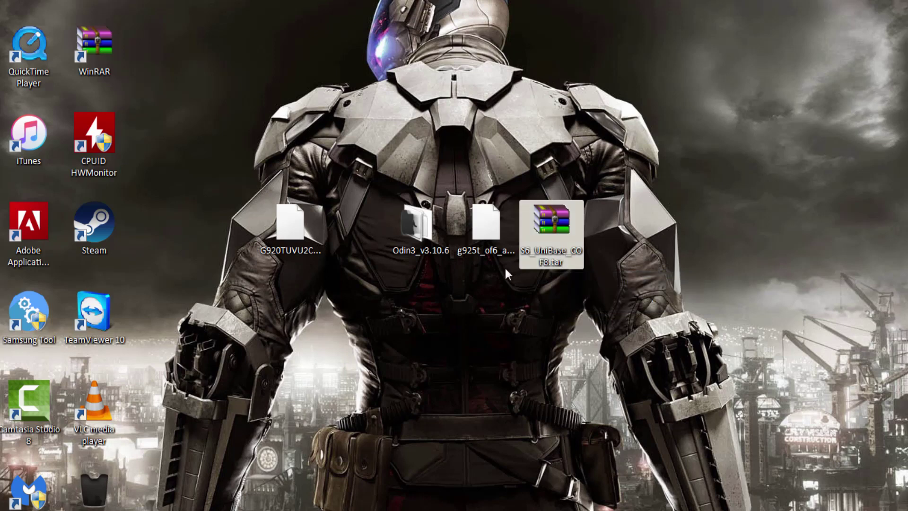
click(548, 272)
drag(596, 238, 599, 275)
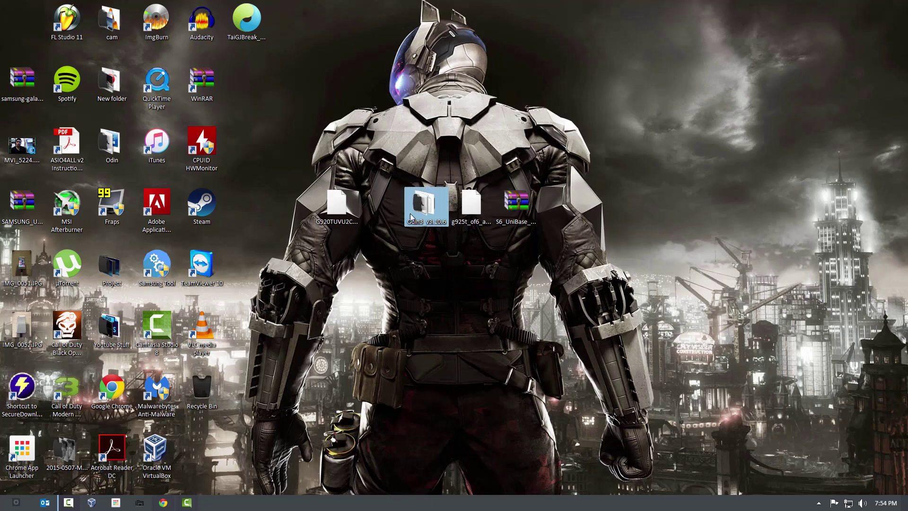
Step: Run Odin3 v3.10.6.exe from its folder, close the folder window and reposition Odin3
double_click(436, 203)
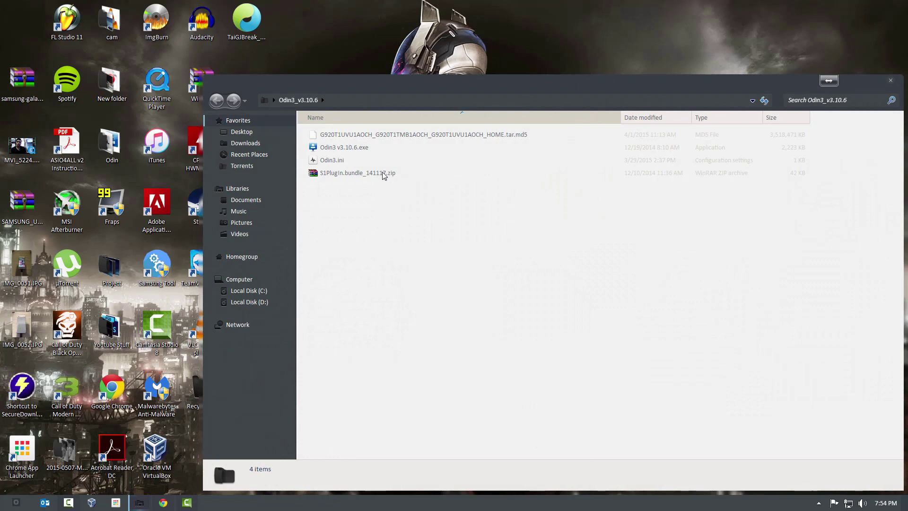
click(353, 149)
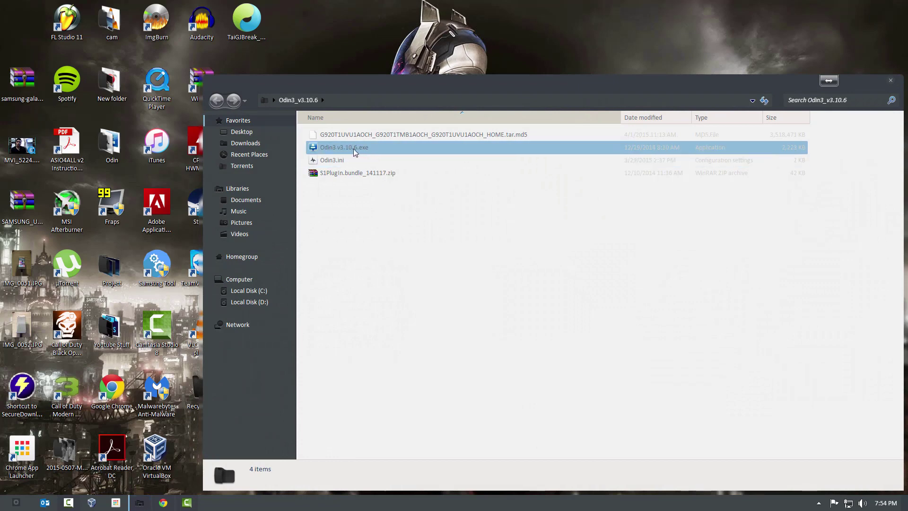
right_click(344, 150)
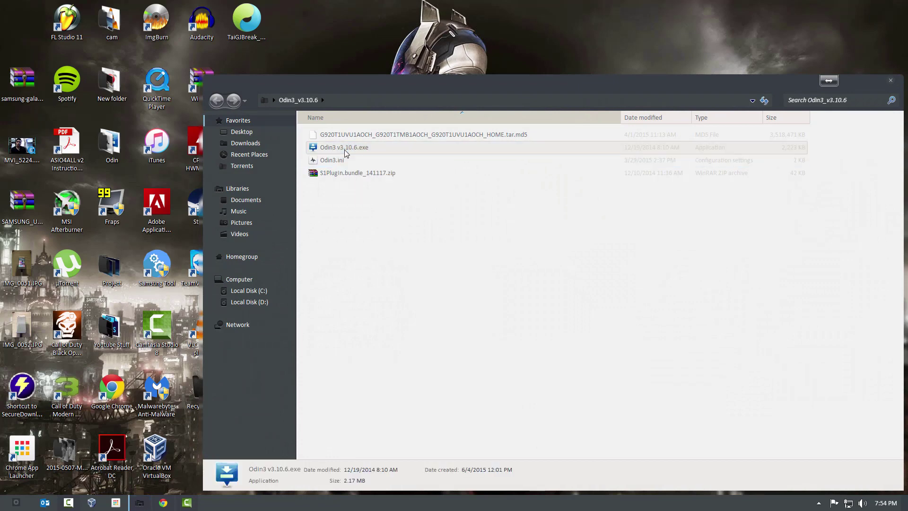
click(376, 156)
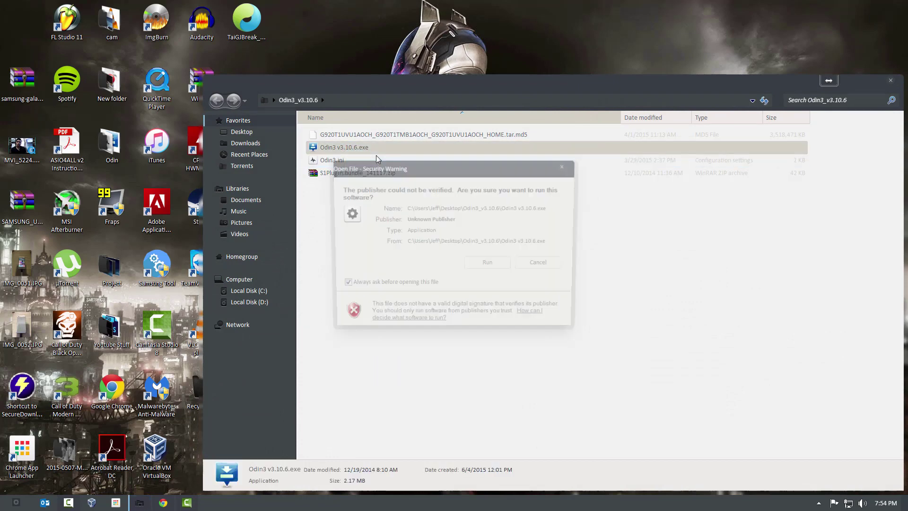
click(495, 264)
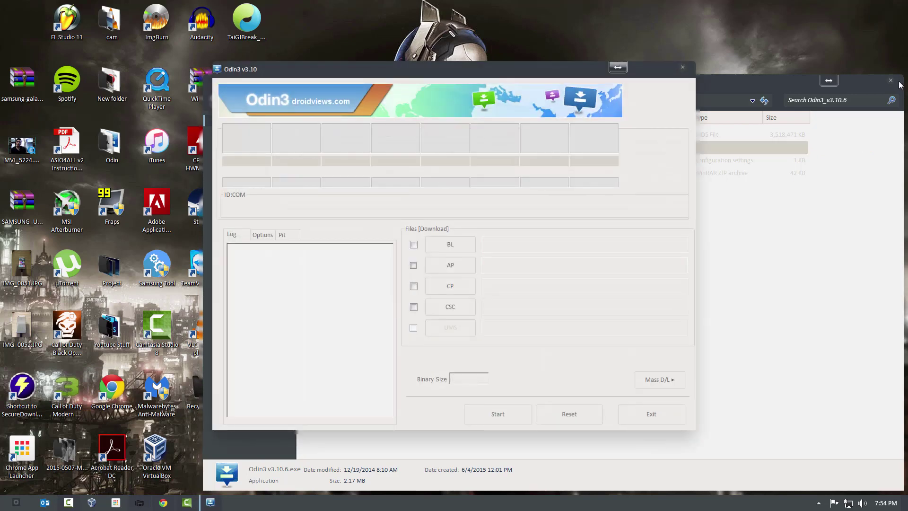
click(891, 80)
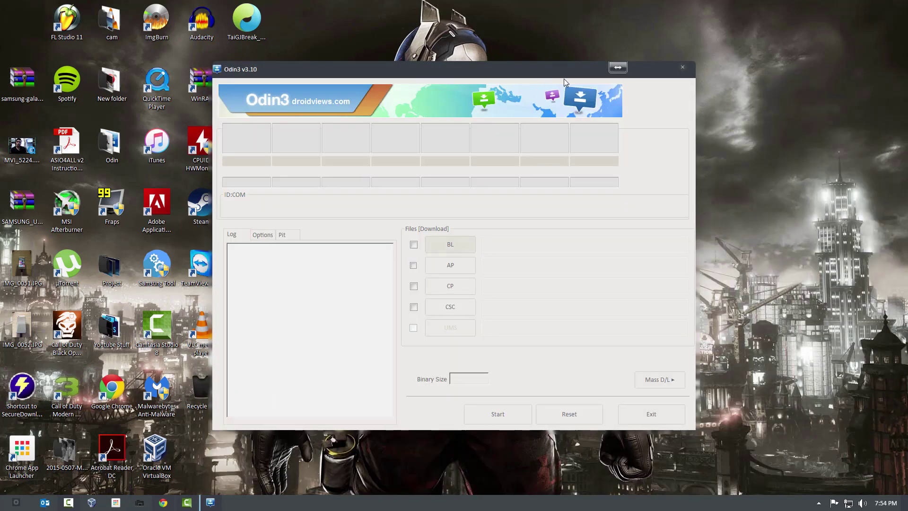
drag(567, 70, 601, 63)
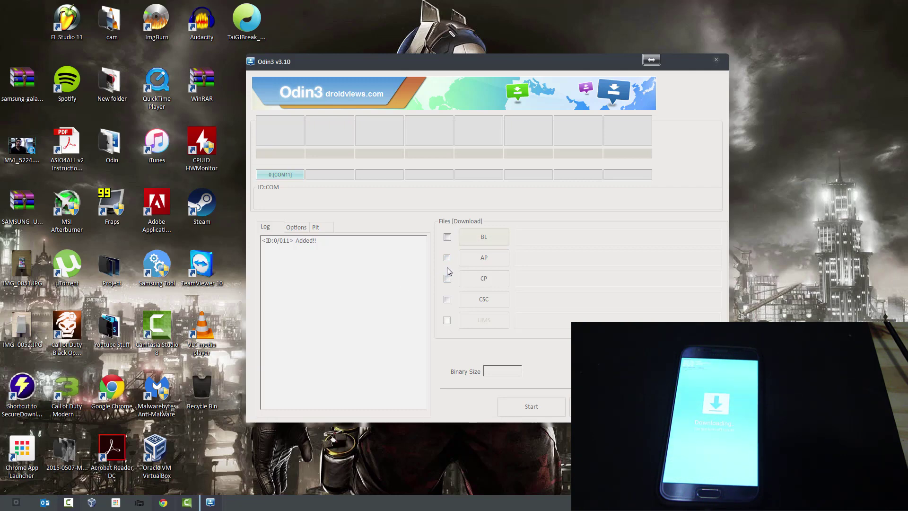
Step: Browse the Desktop for an AP file and select S6_UniBase_COF8.tar
click(487, 264)
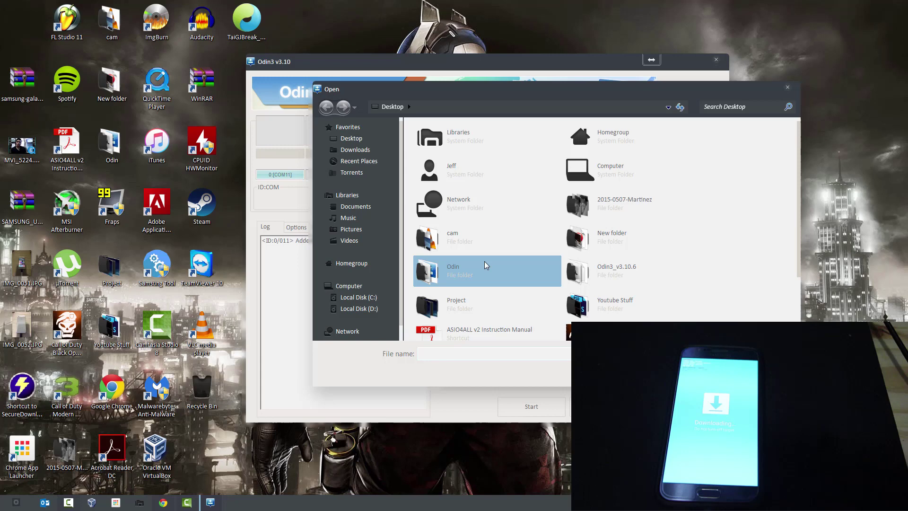
click(624, 232)
scroll(625, 230, down, 2)
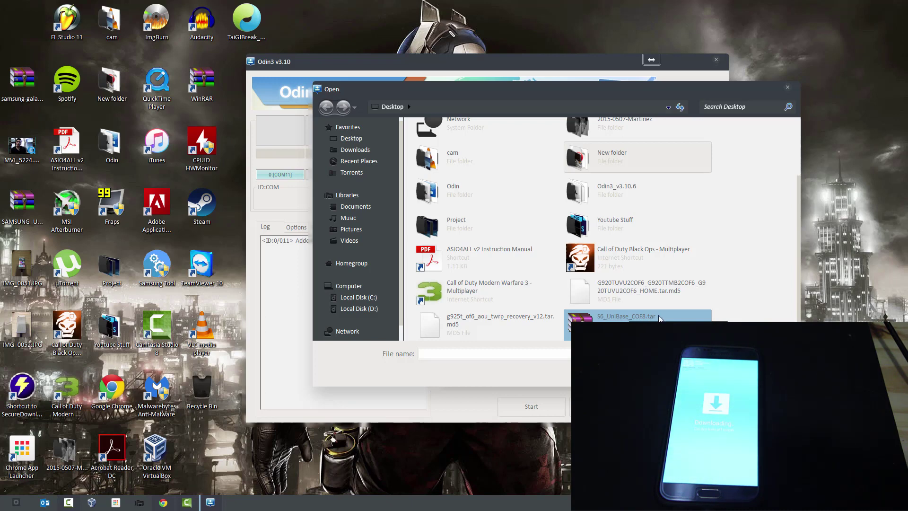
click(611, 321)
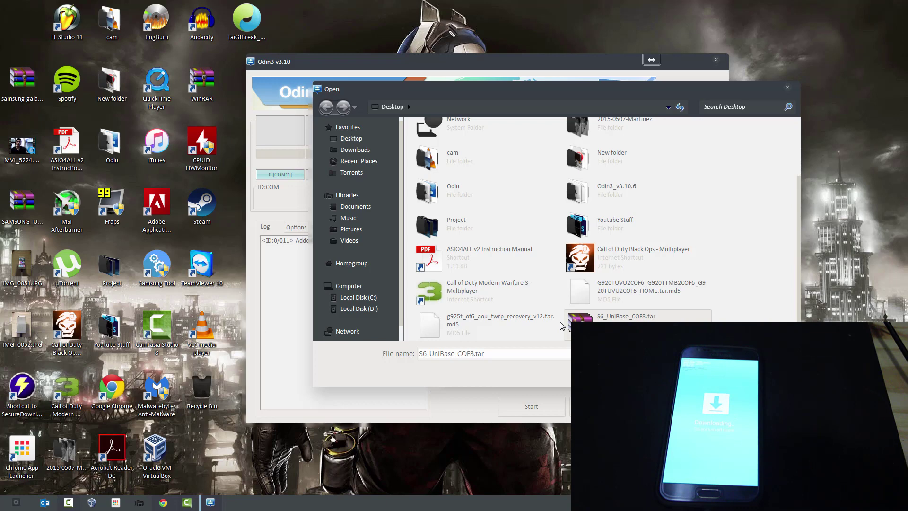
Step: Compare it with the g925t TWRP recovery file, then load S6_UniBase_COF8.tar into AP
click(502, 328)
click(614, 317)
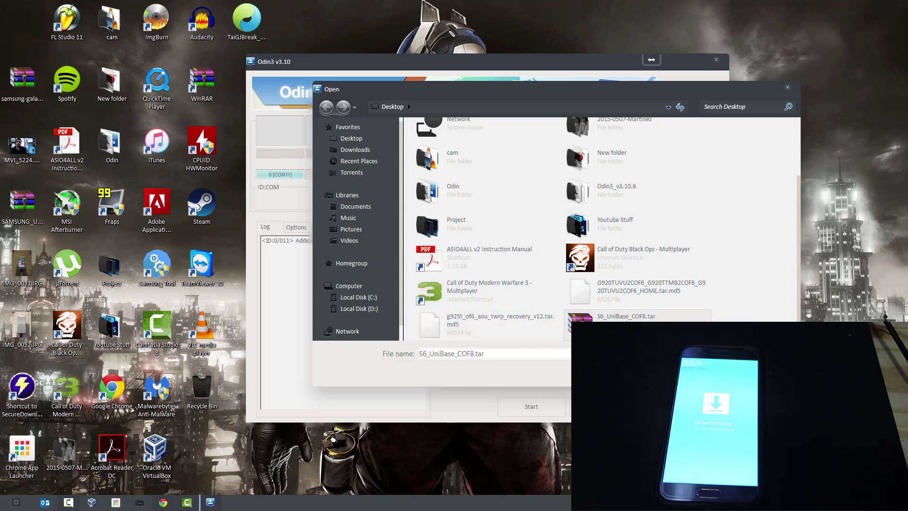
click(532, 326)
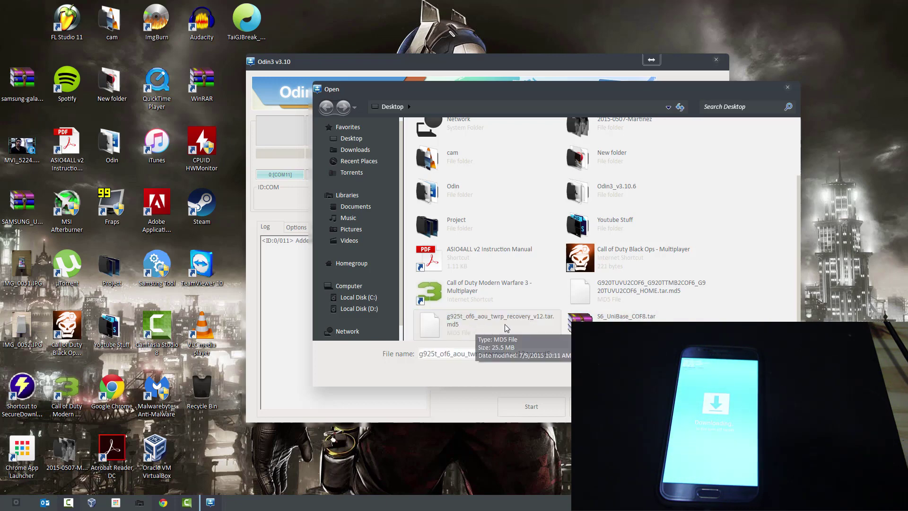
click(596, 320)
click(529, 326)
click(595, 320)
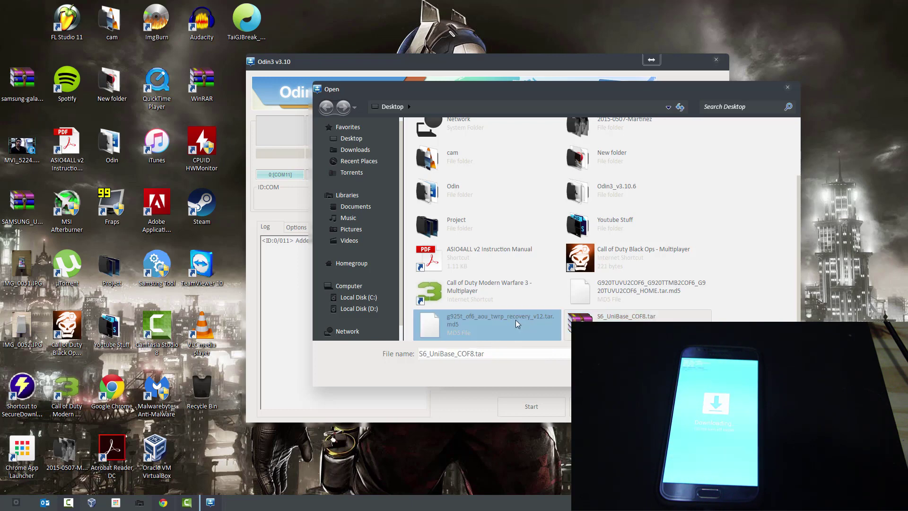
click(518, 324)
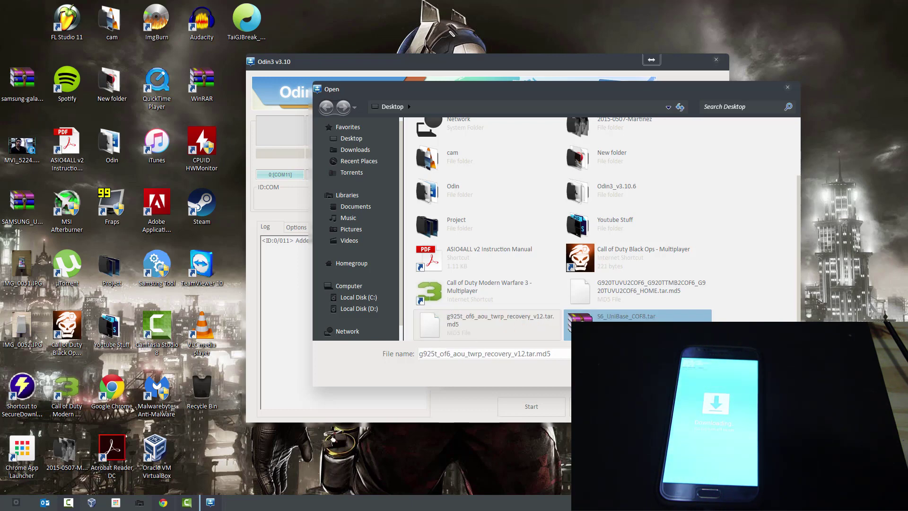
click(623, 320)
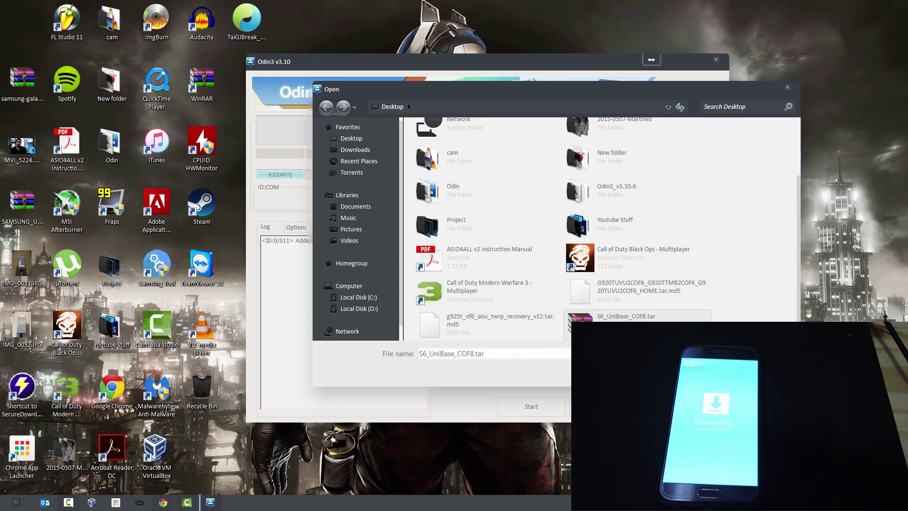
key(Return)
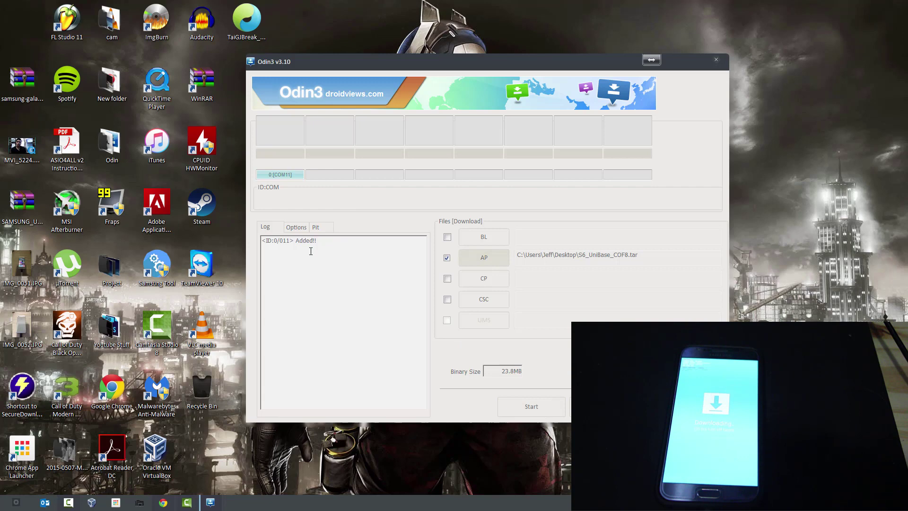
Step: Flash the S6_UniBase_COF8.tar kernel until Odin3 shows PASS with 1 succeeded
click(540, 400)
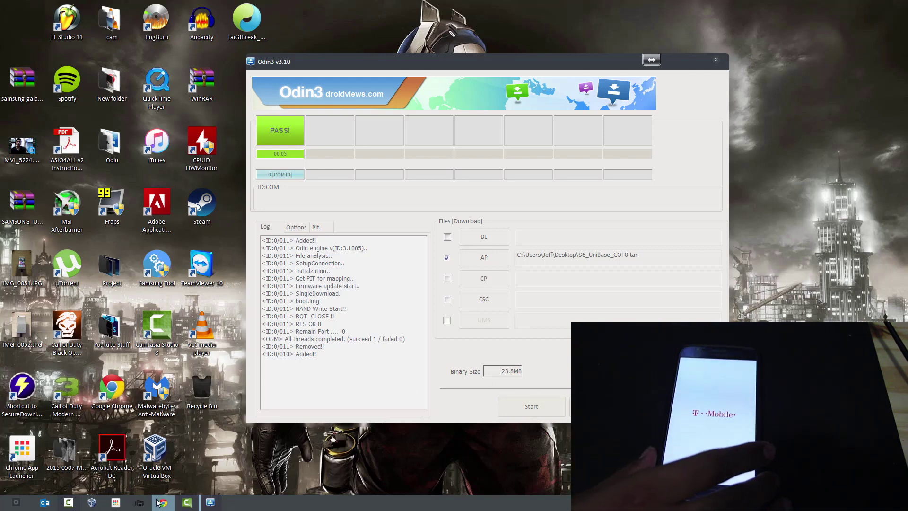
mouse_move(161, 504)
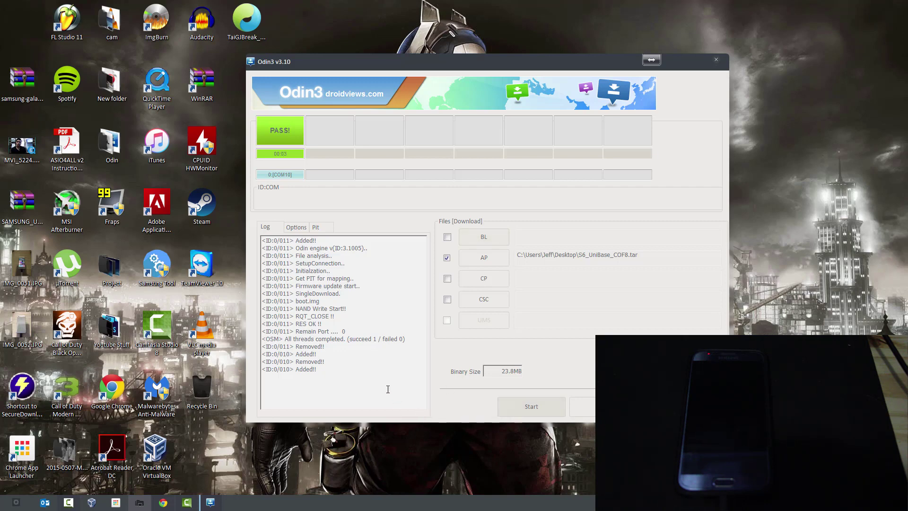
Step: Reset Odin3 to clear the kernel flash result, AP file and log
click(587, 405)
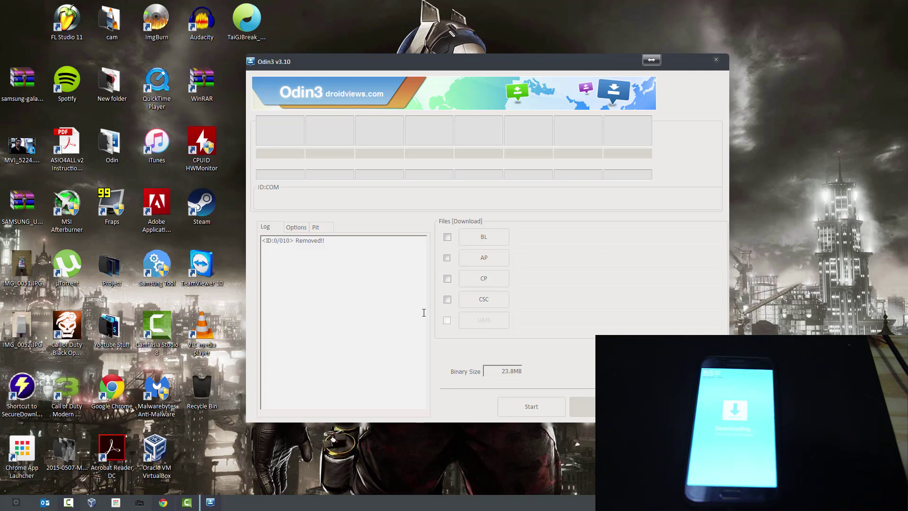
Step: Load g925t_of6_aou_twrp_recovery_v12.tar.md5 from the Desktop as the AP file
click(483, 263)
drag(802, 251, 801, 320)
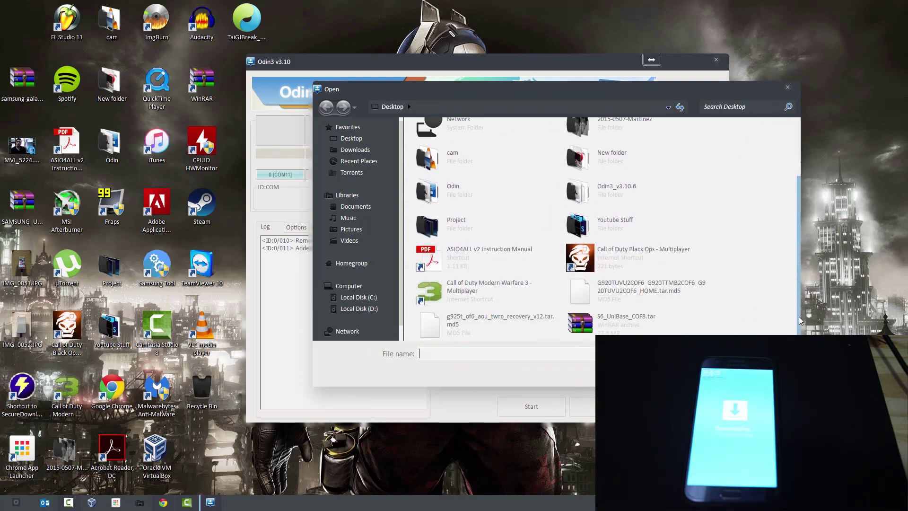
click(507, 325)
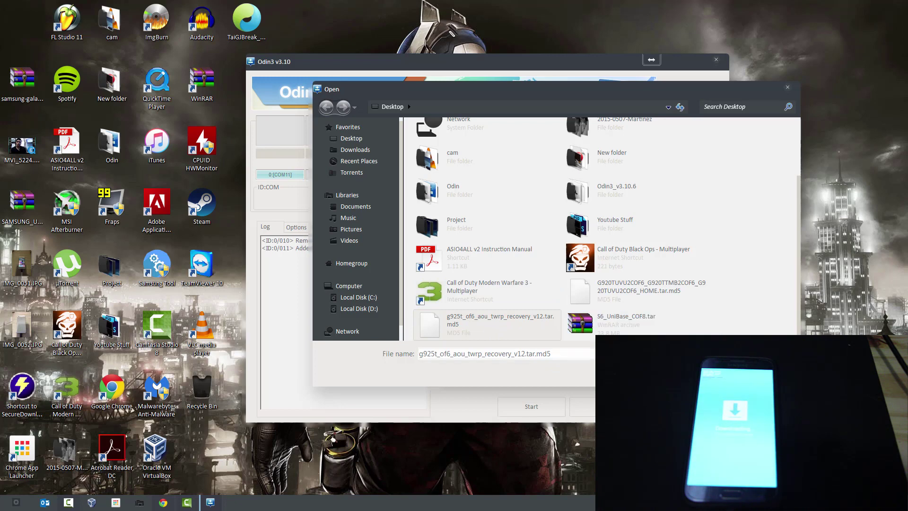
key(Return)
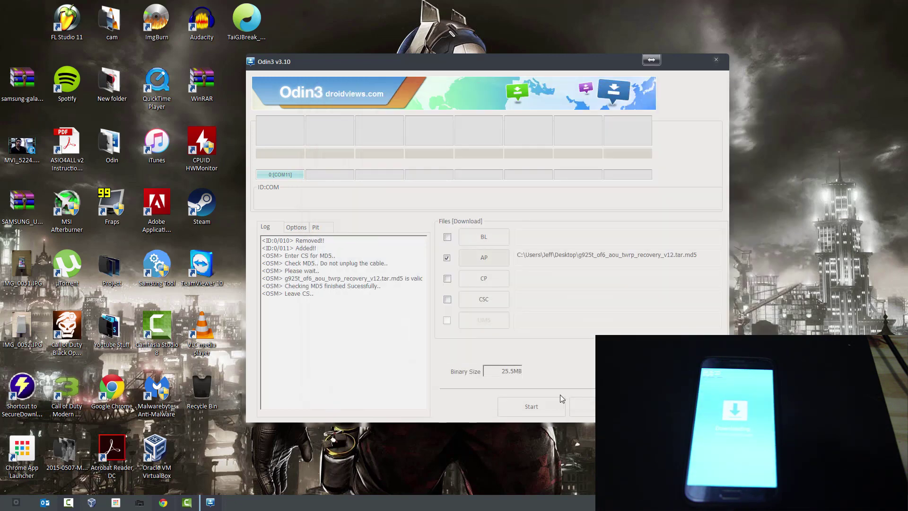
Step: Flash the TWRP recovery to PASS, then reset Odin3 to an empty window
click(530, 406)
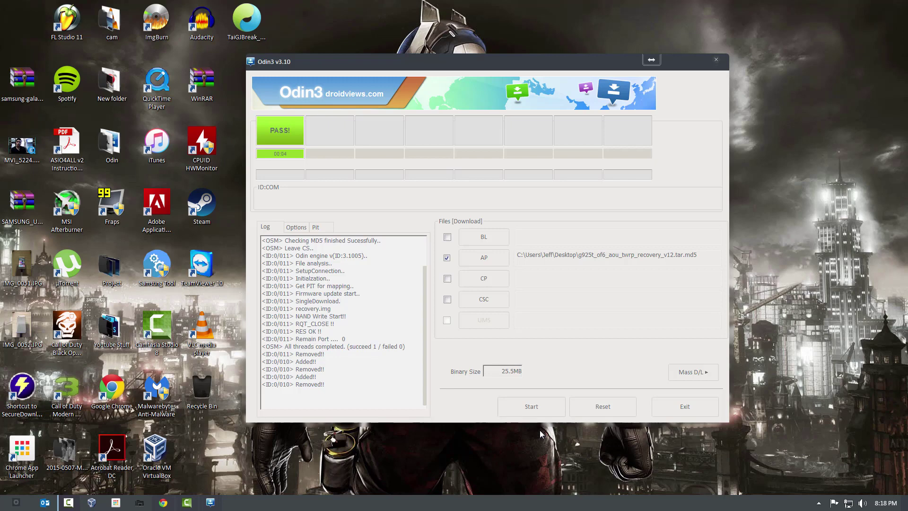
click(618, 406)
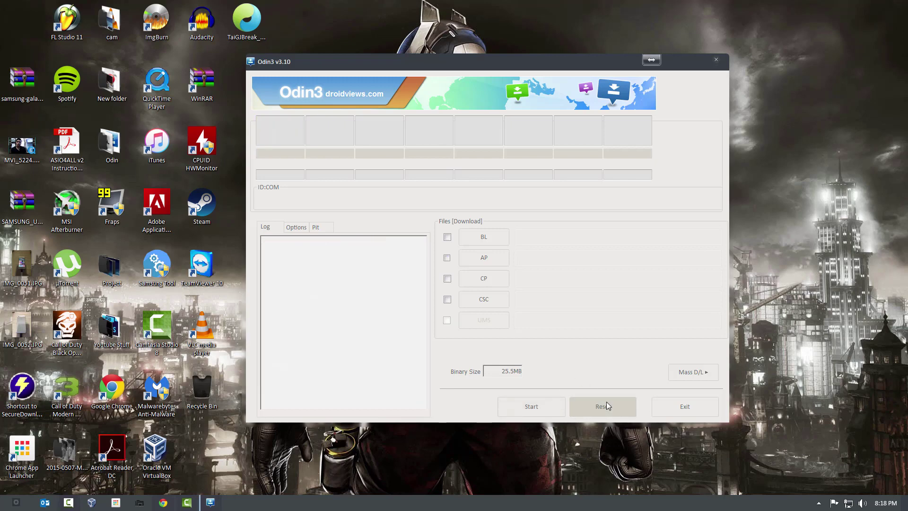